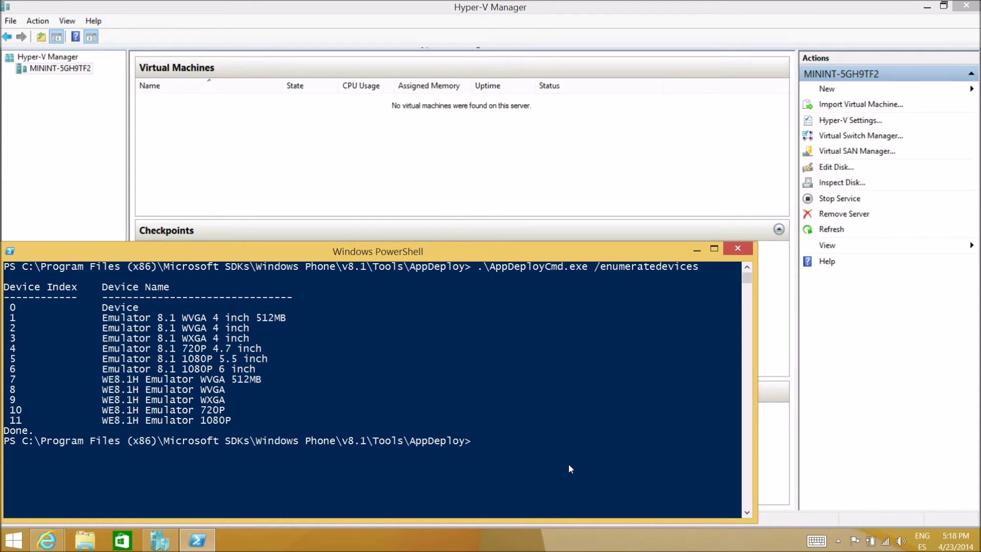
- Install C:\test.appx on target device 1 by running AppDeployCmd.exe with the /install and /targetdevice:1 options
type("appdeploy")
key("Tab")
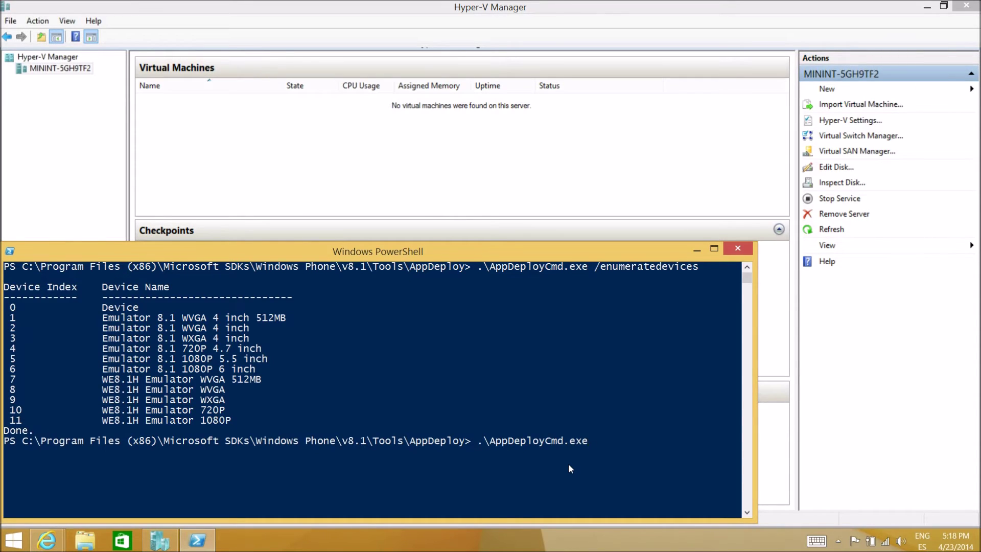
type("/install c")
type(":\tes")
key("Tab")
type("/targetde")
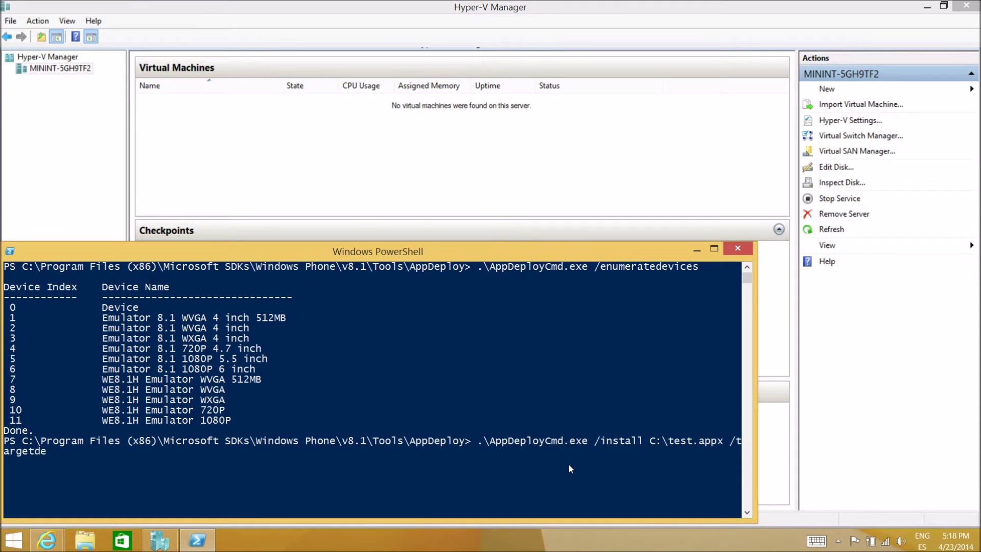
type("vice:1")
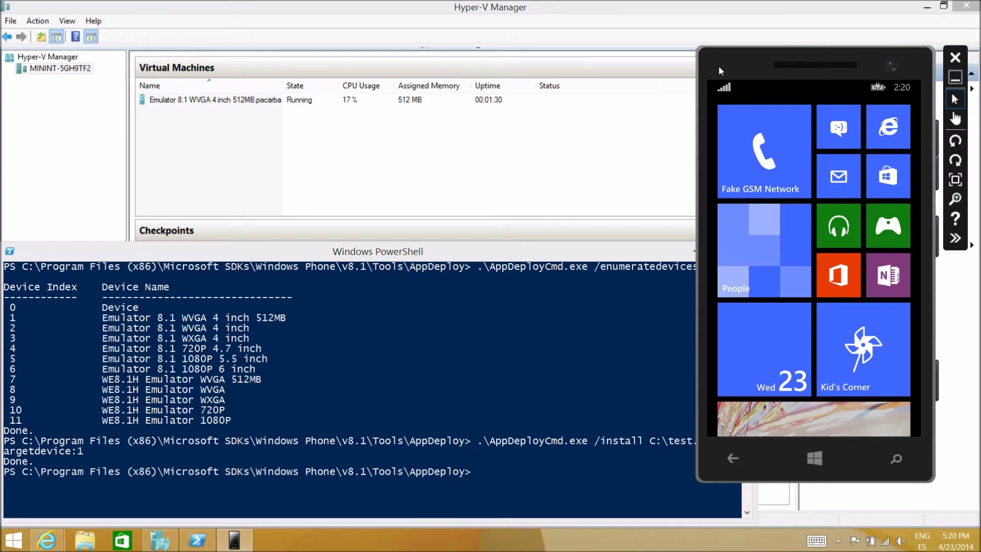
- Show the emulator's app list from the letter S onward to check for TestApp, and close the emulator
left_click_drag(783, 276, 726, 278)
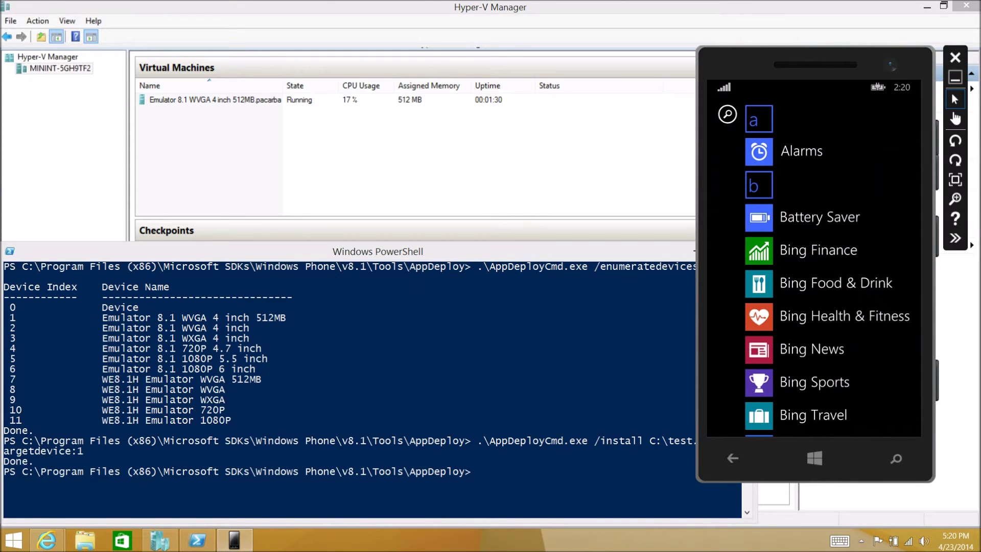
left_click(759, 119)
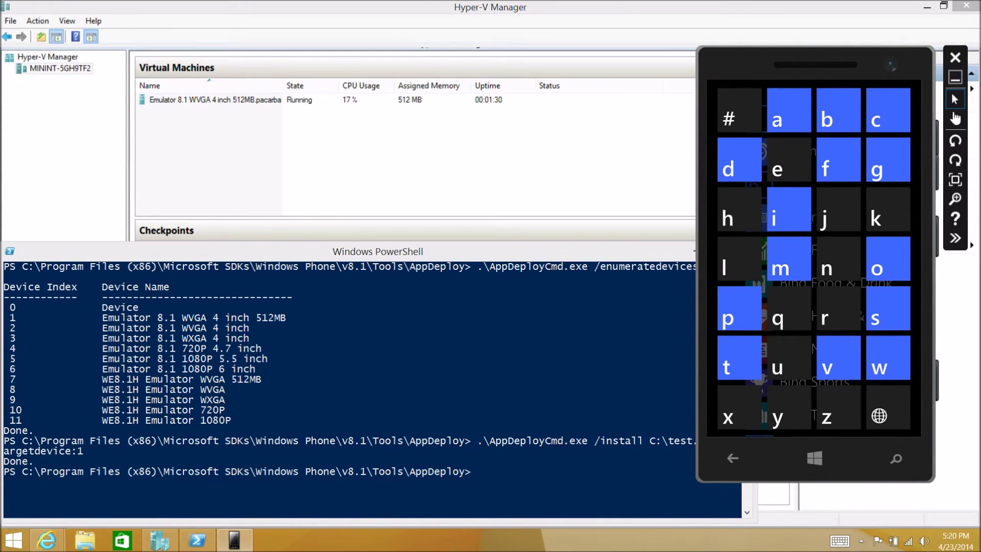
left_click(888, 308)
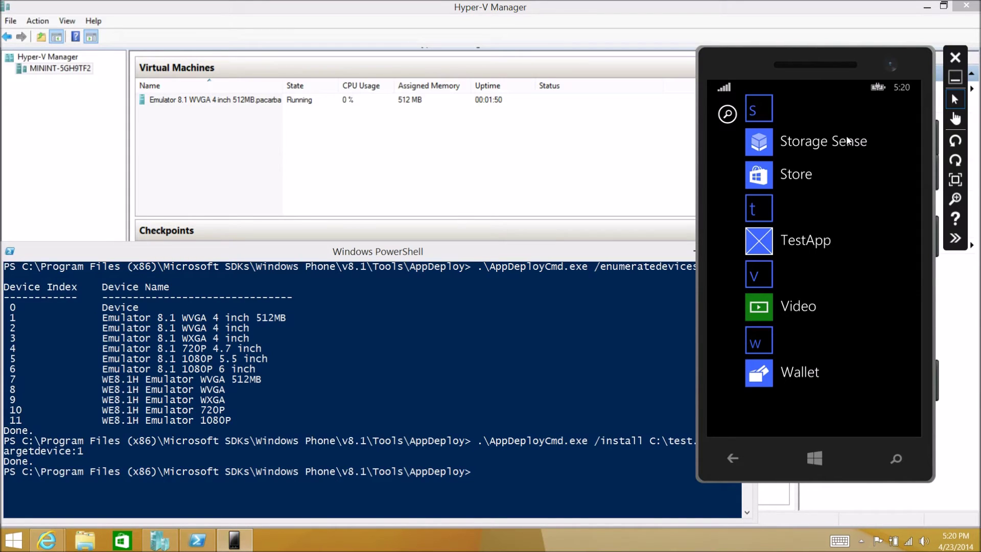
left_click(955, 55)
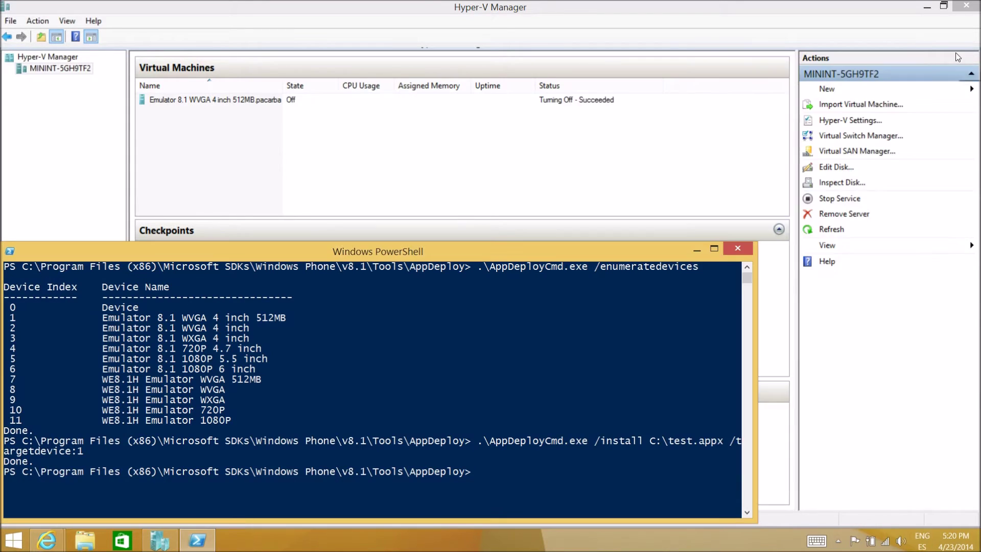
- Connect to the Emulator 8.1 WVGA 4 inch 512MB virtual machine and start it, moving its connection window clear of the machine list
double_click(256, 100)
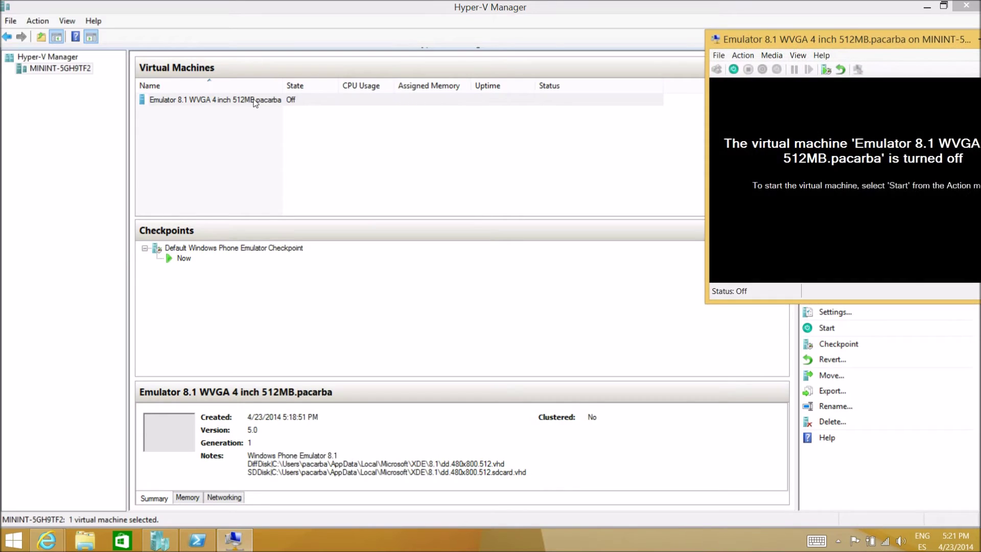
left_click_drag(768, 38, 609, 62)
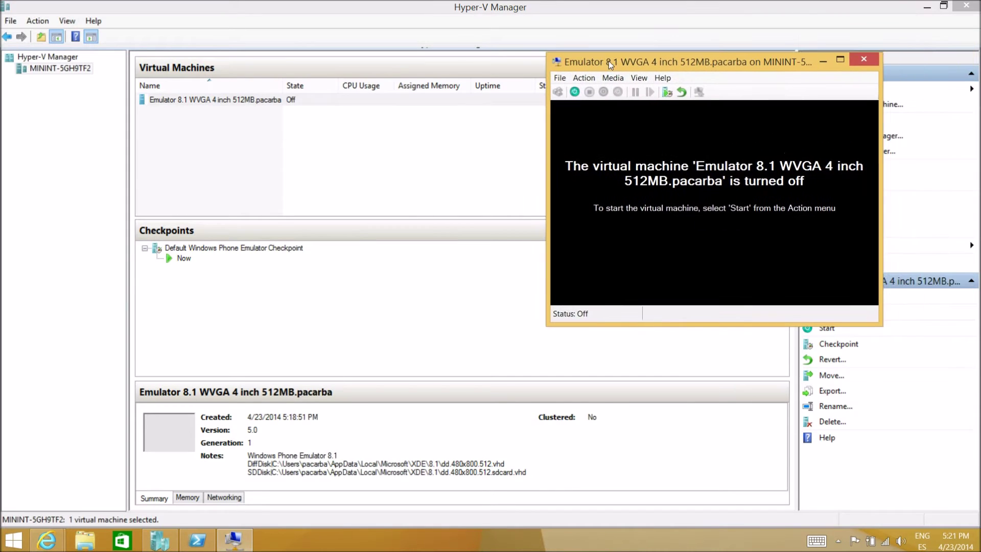
left_click(575, 93)
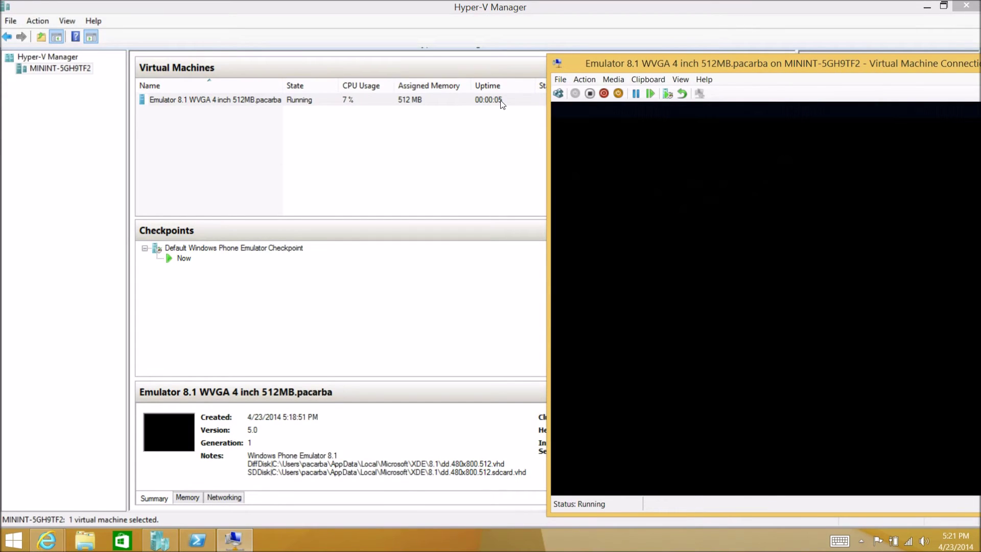
left_click_drag(658, 63, 477, 47)
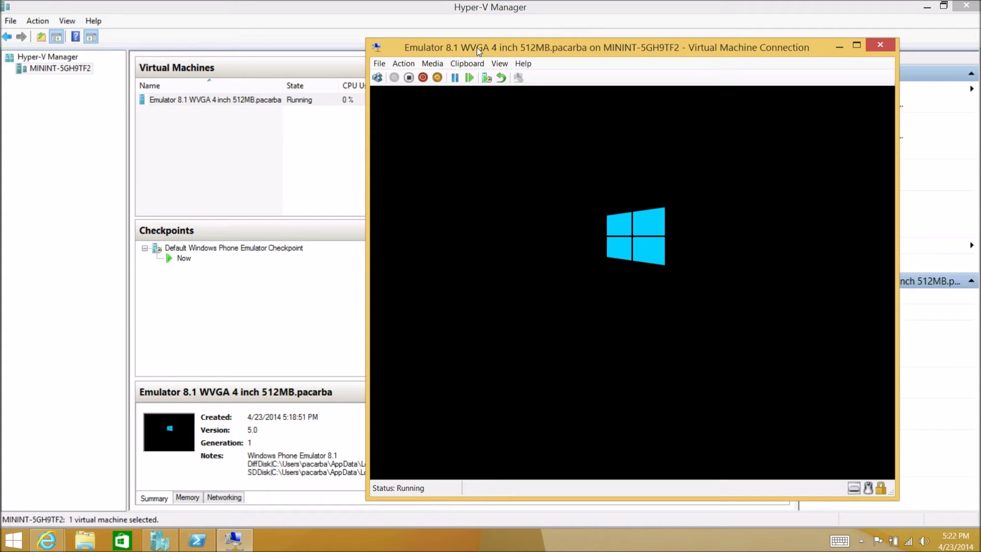
left_click_drag(478, 47, 547, 60)
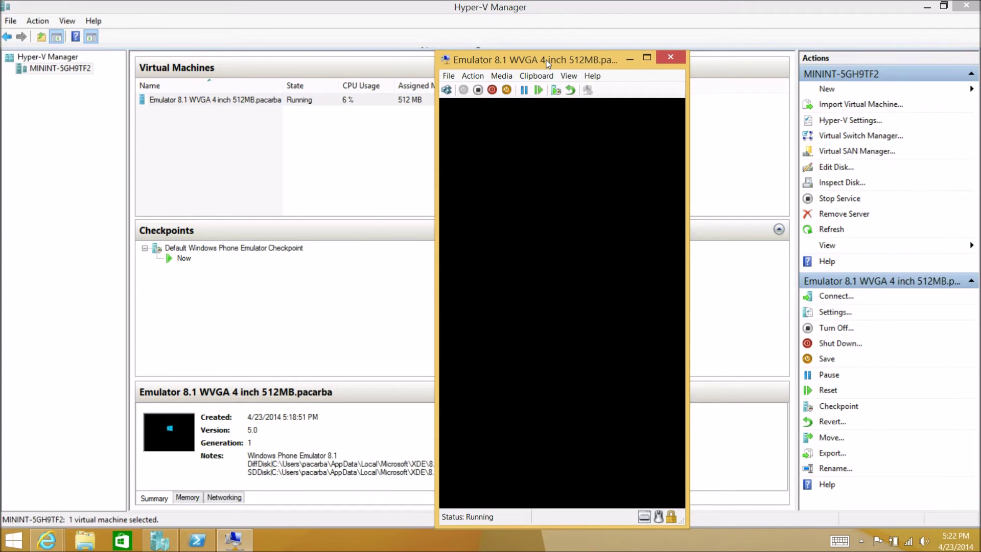
left_click_drag(548, 63, 679, 28)
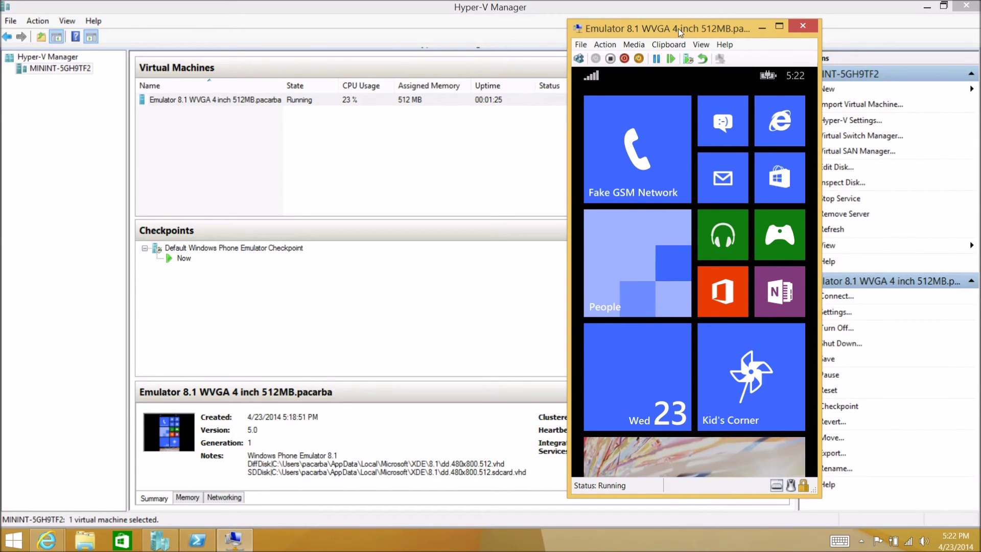
- Try the calendar tile and the Cortana search on the phone, returning to the start screen after each
left_click(647, 385)
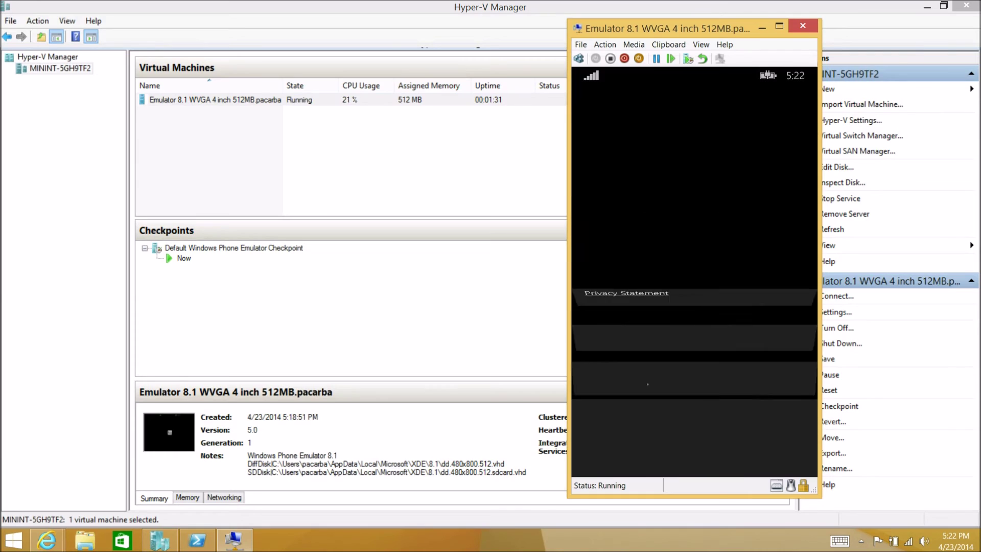
key("F1")
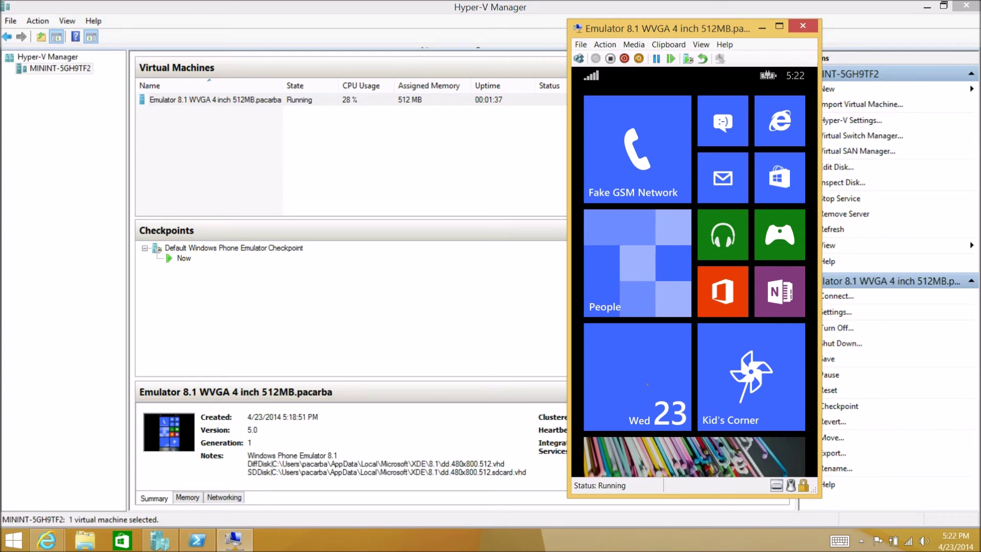
key("F2")
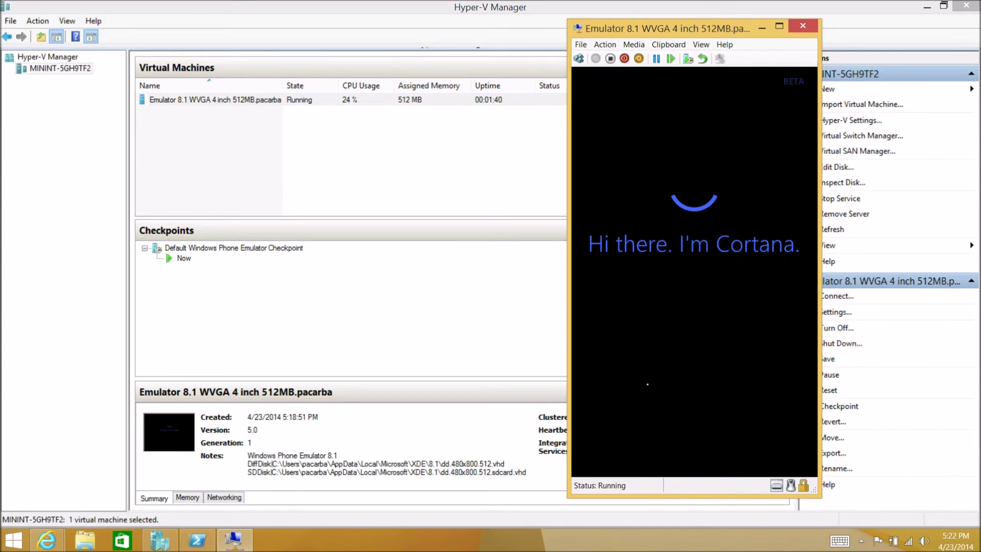
key("F1")
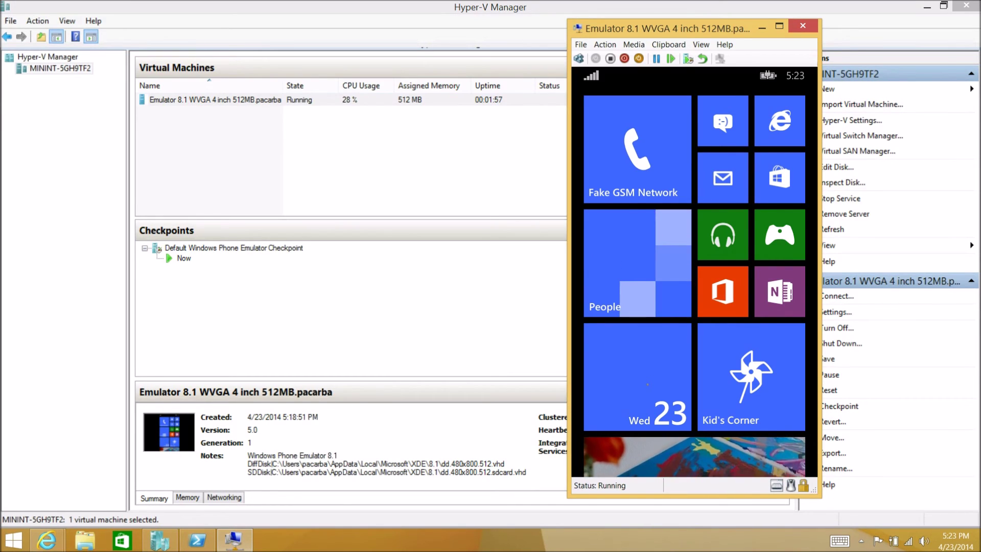
- Open the about page in the phone's system settings and expand the additional phone information
left_click_drag(648, 385, 587, 381)
left_click(634, 110)
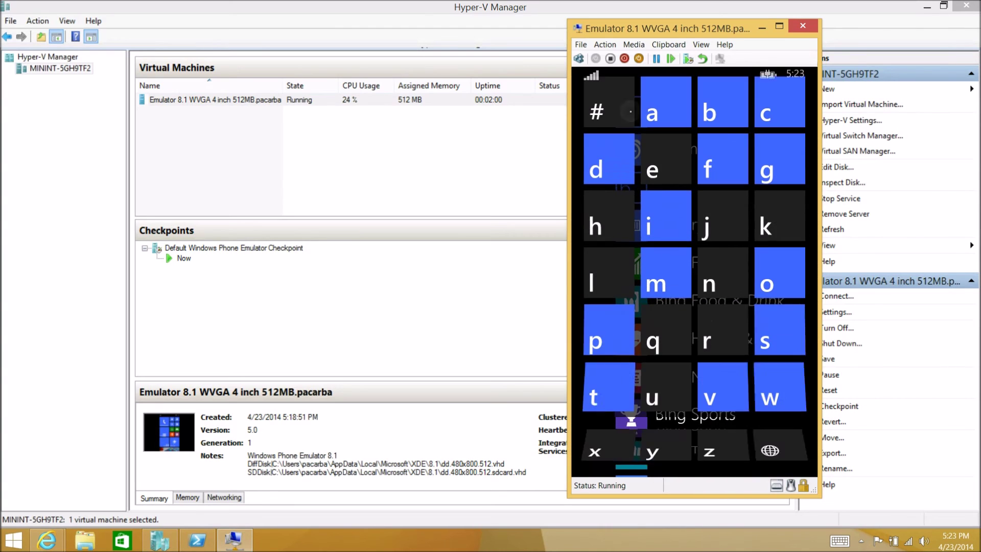
left_click(780, 335)
left_click(685, 145)
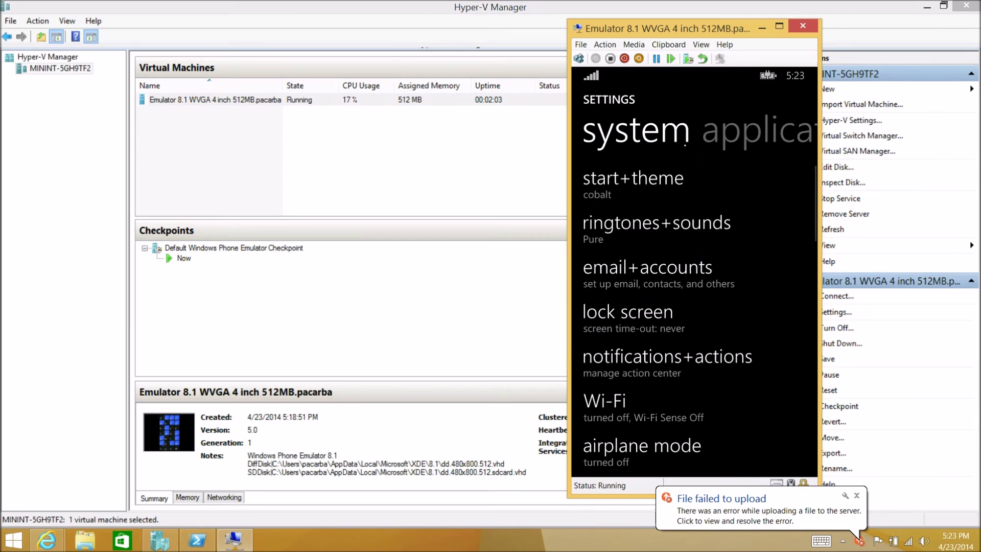
left_click_drag(732, 271, 731, 131)
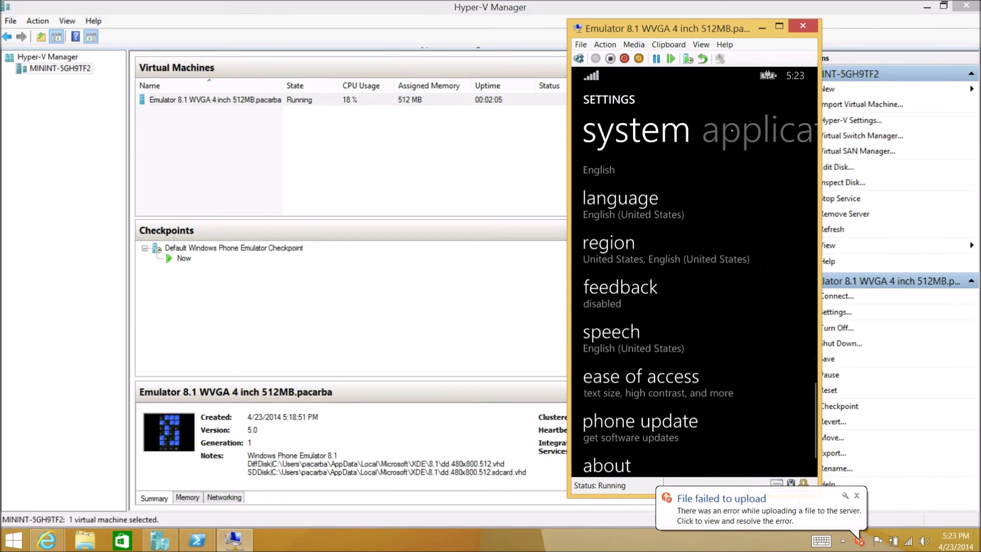
left_click(634, 381)
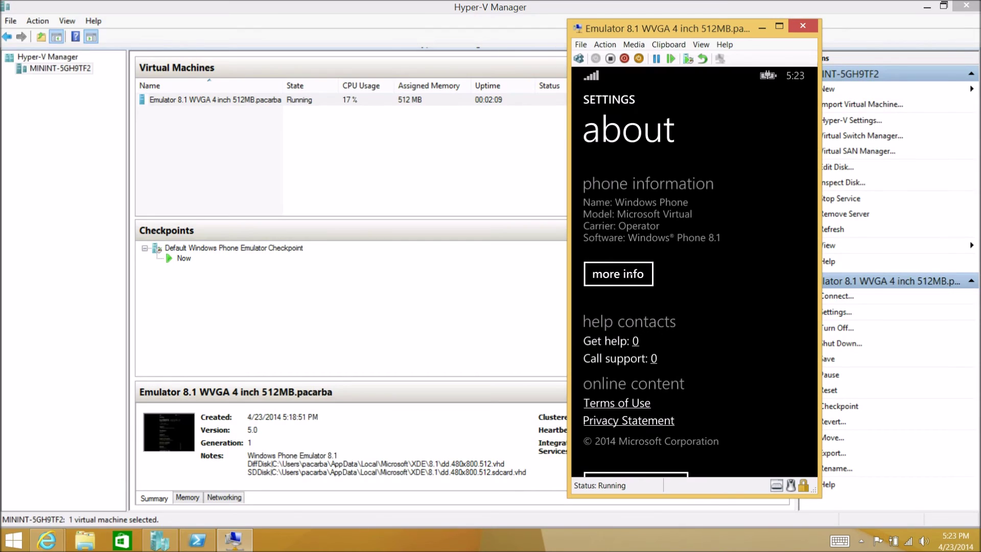
left_click(631, 274)
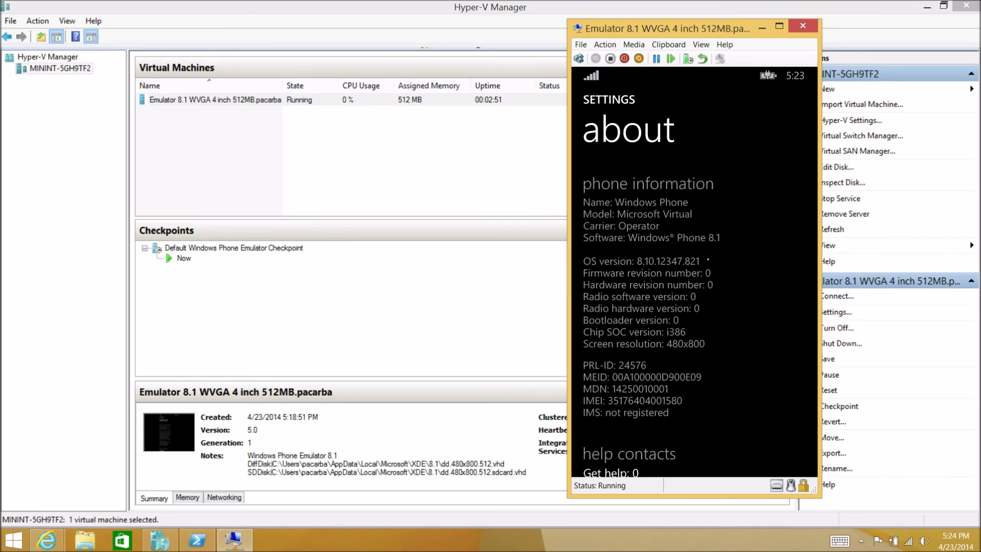
- Shut down the emulator virtual machine and close its connection window
left_click(639, 58)
left_click(726, 275)
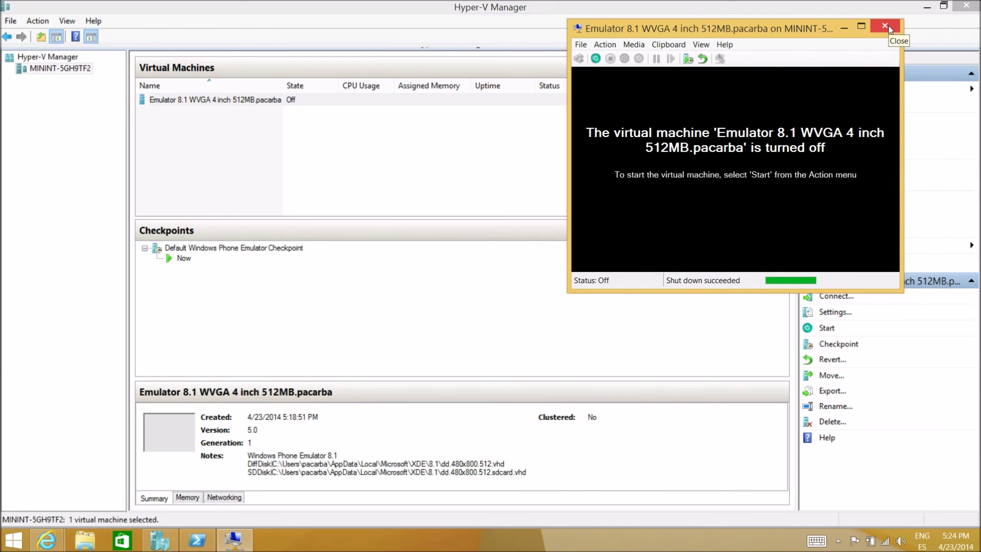
left_click(886, 26)
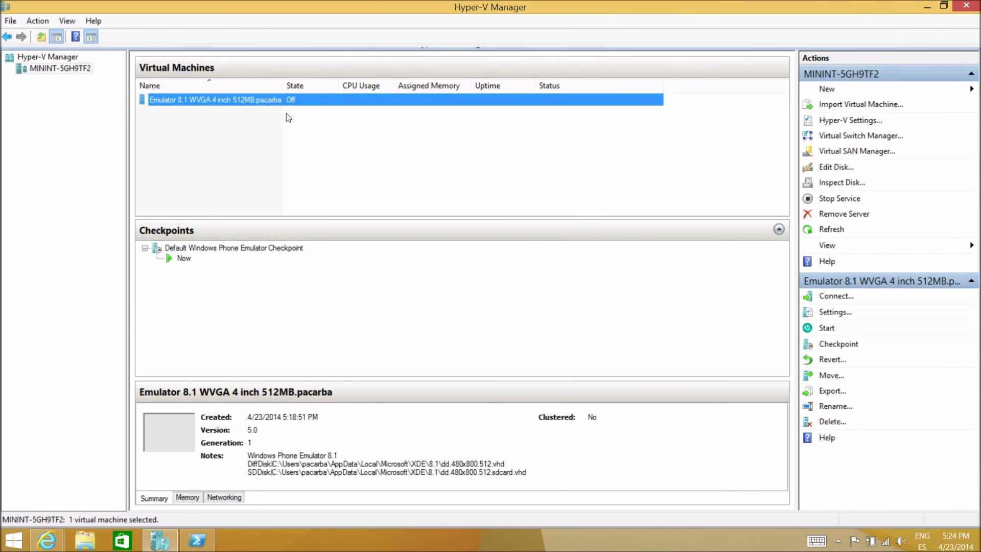
- Look up the IDE Controller 1 hard drive path in the virtual machine's settings and open its containing XDE\8.1 folder
right_click(214, 101)
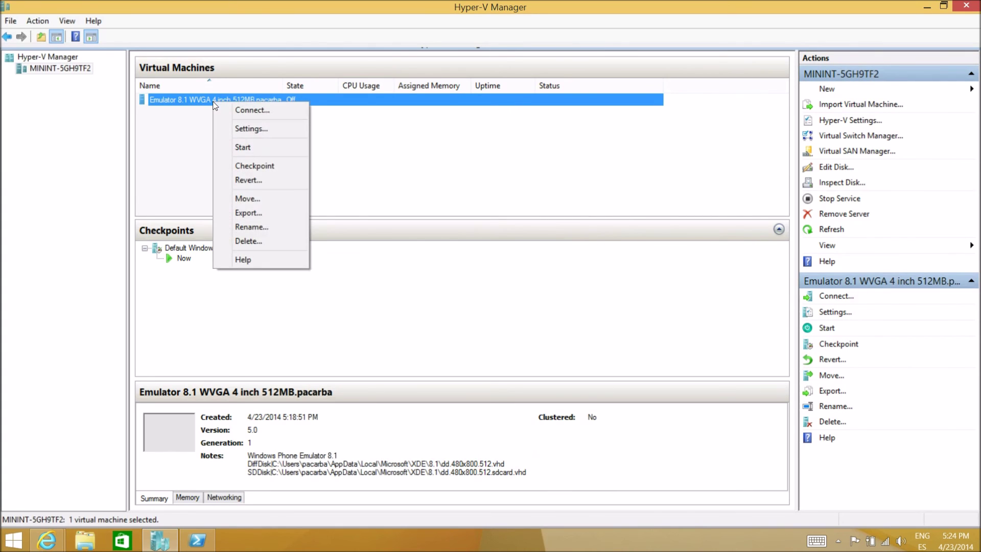
left_click(280, 130)
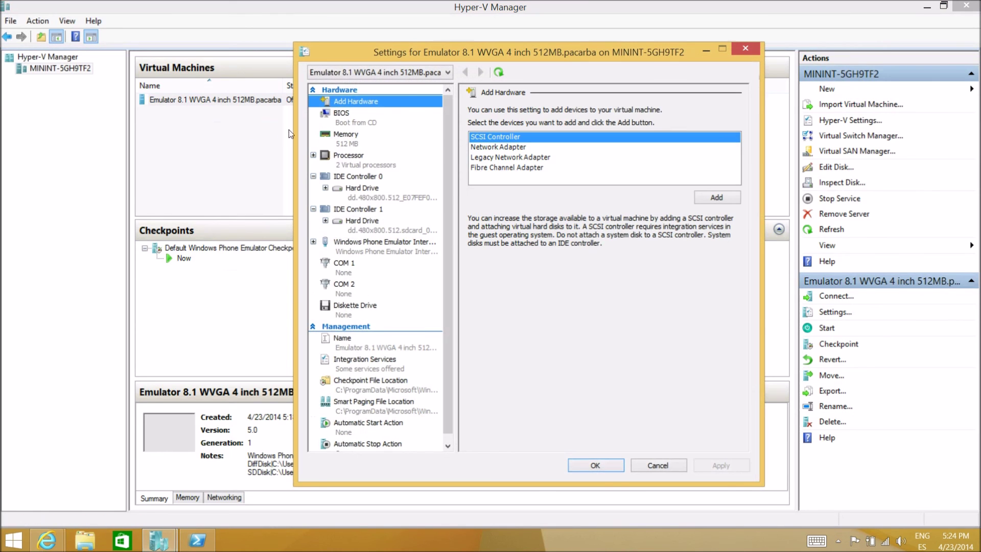
left_click(367, 228)
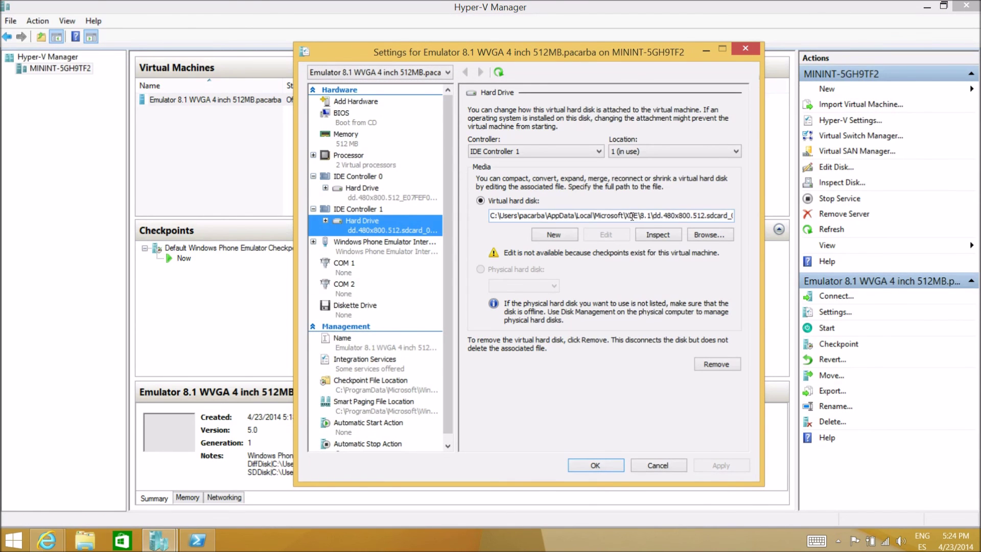
left_click(652, 215)
key("shift+Home")
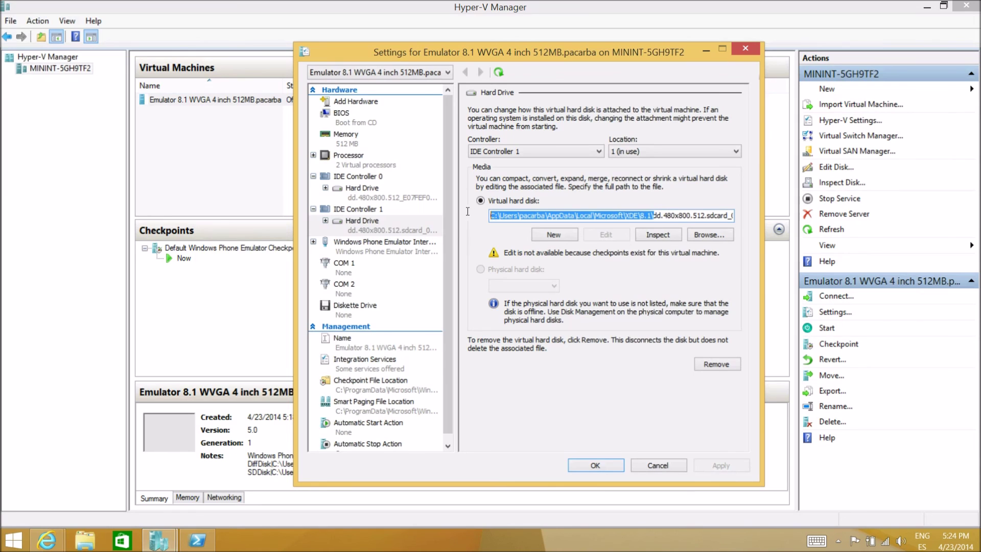
key("super+r")
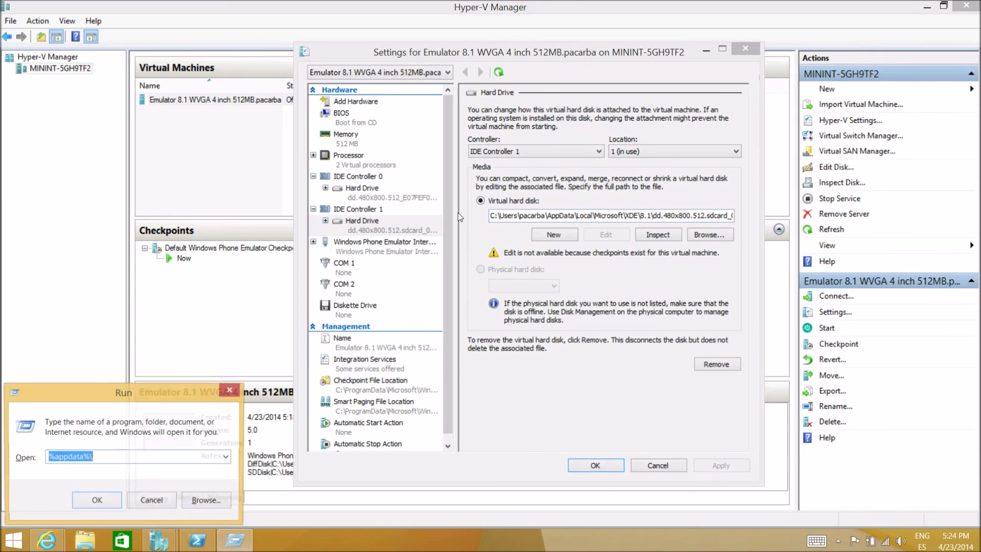
type("C:\\Users\\pacarba\\AppData\\Local\\Microsoft\\XDE\\8.1\\")
key("Return")
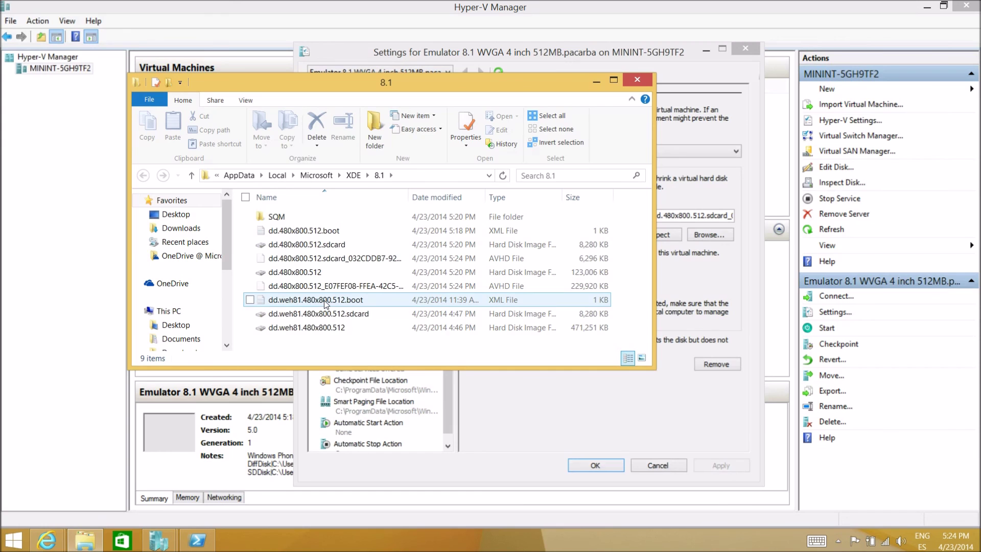
- Mount the dd.weh81.480x800.512 virtual hard disk and browse its EFIESP (E:) and Data (I:) drives
left_click(321, 329)
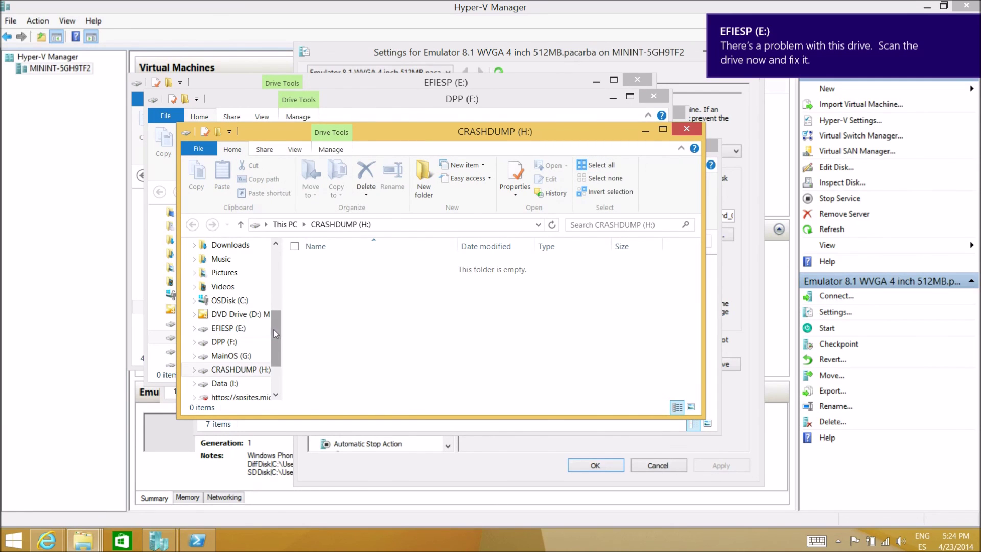
left_click_drag(274, 329, 275, 340)
left_click(244, 330)
left_click(236, 357)
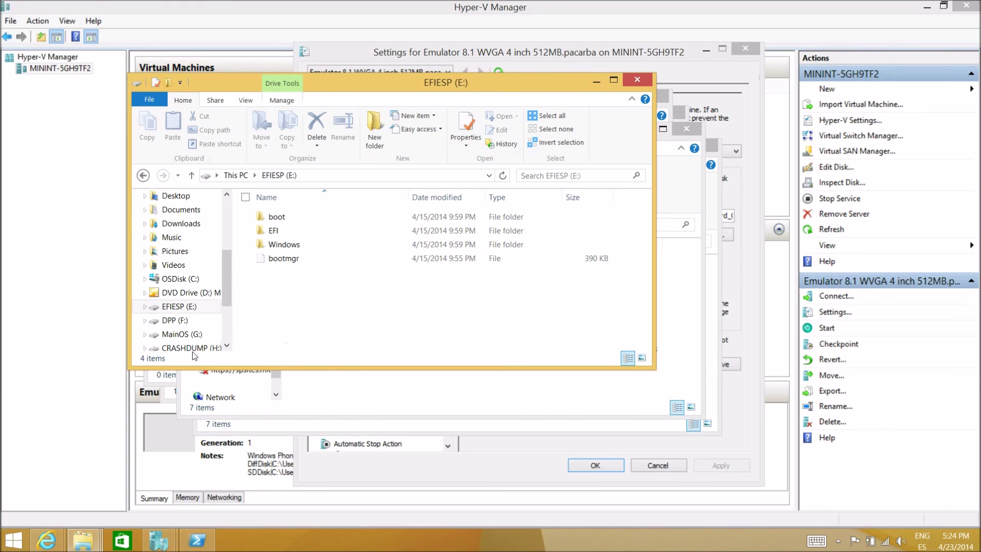
scroll(217, 337, "down", 2)
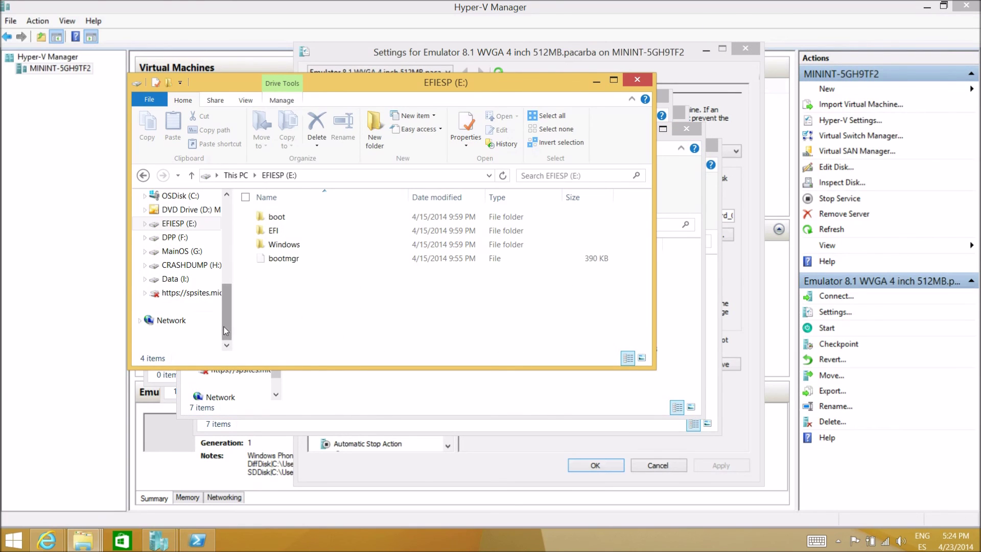
left_click(176, 279)
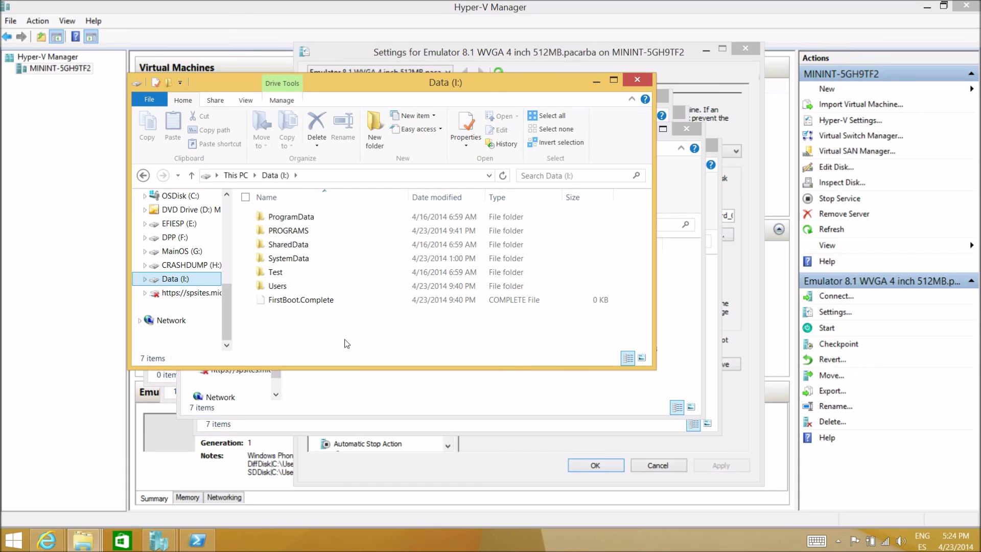
- Eject the mounted Data (I:) drive and close the virtual machine's settings with OK
right_click(191, 280)
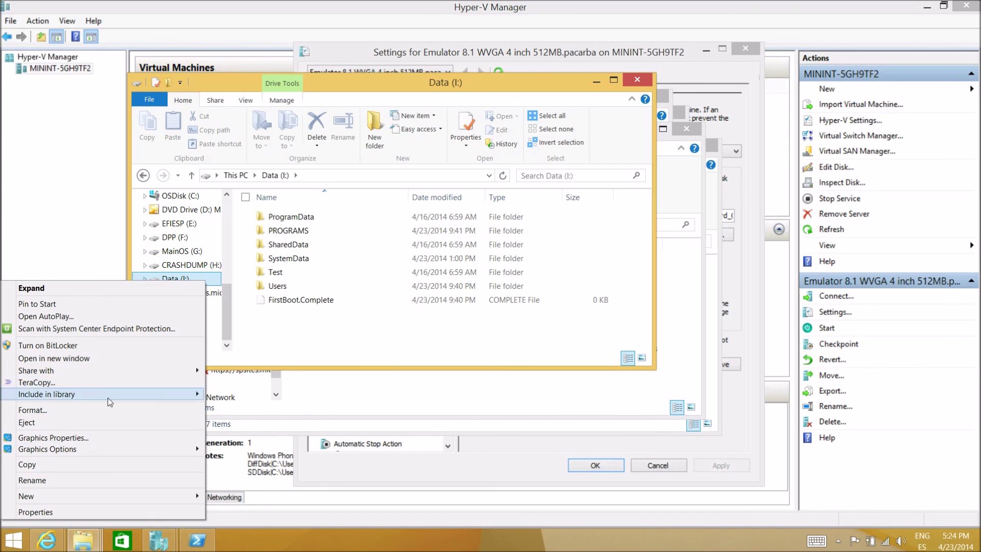
left_click(105, 422)
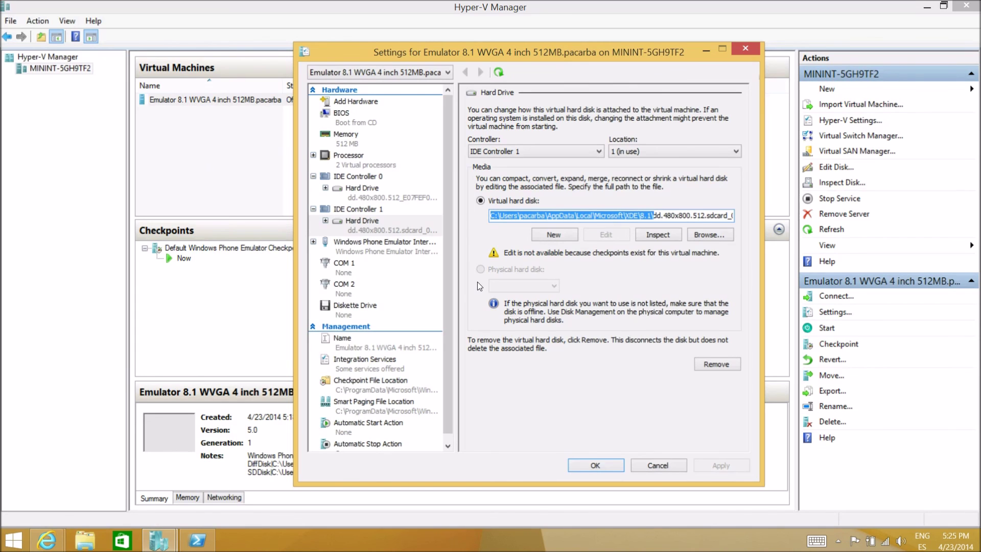
left_click(606, 465)
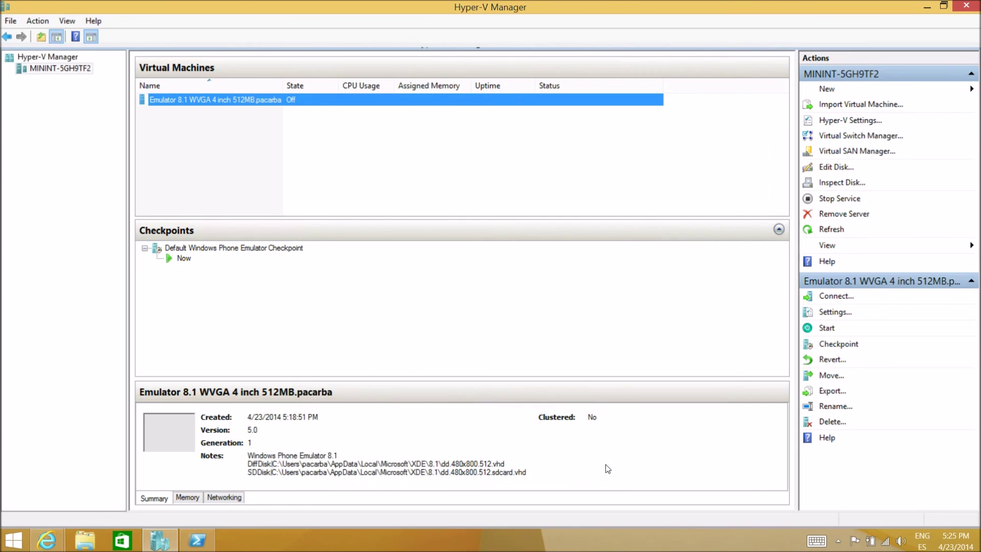